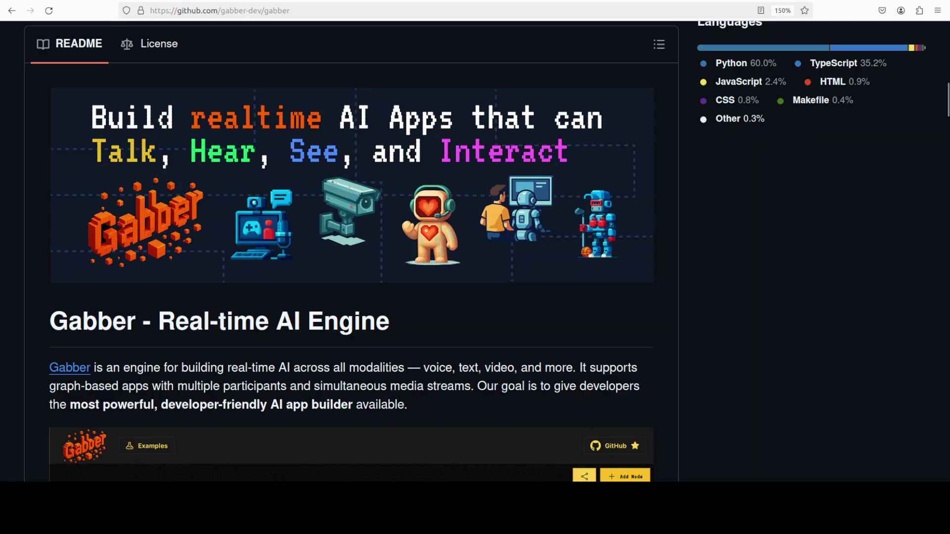
Look over the browser tabs, then check the RTX A6000 GPU status with nvidia-smi
key(ctrl+Tab)
key(ctrl+Tab)
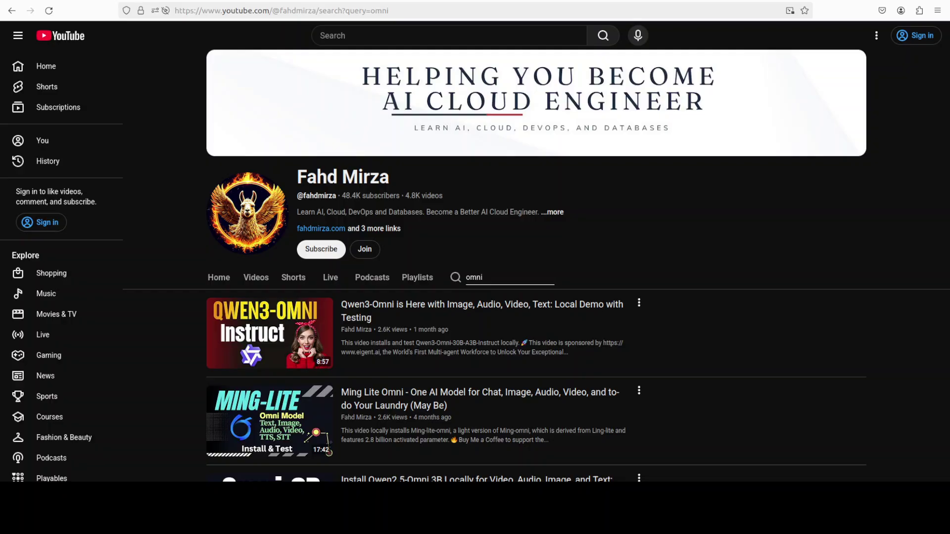
key(ctrl+shift+Tab)
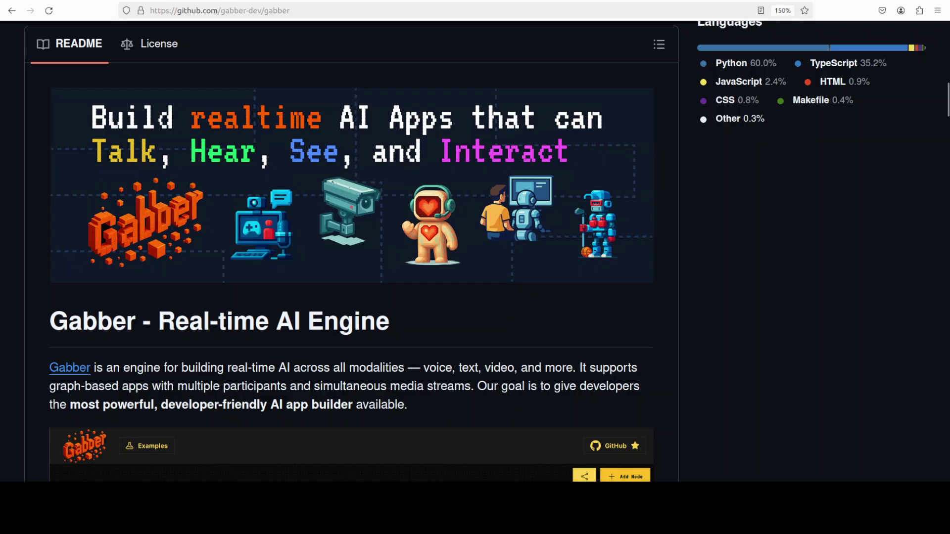
click(1, 137)
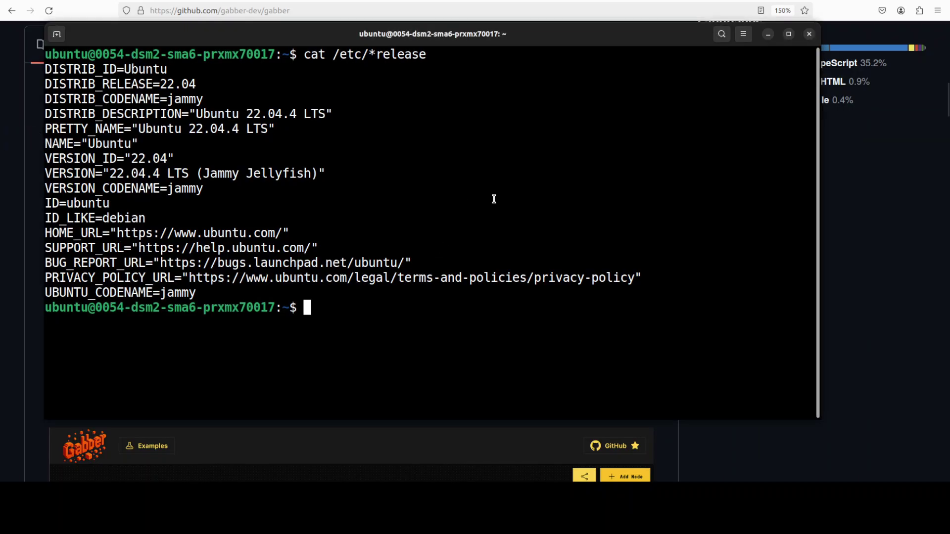
text(nvidia-smi)
key(Return)
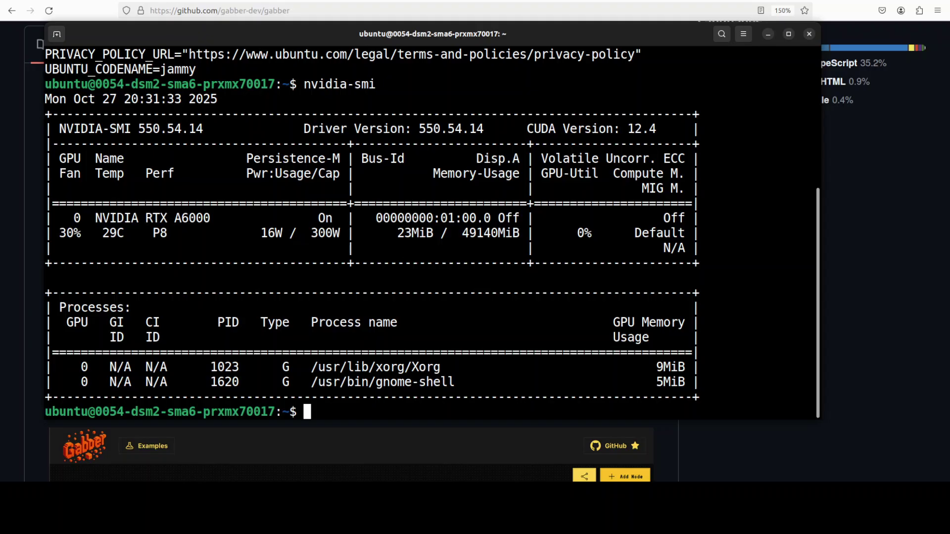
Start creating a Python 3.11 conda environment named ai with the pasted conda create command
right_click(326, 235)
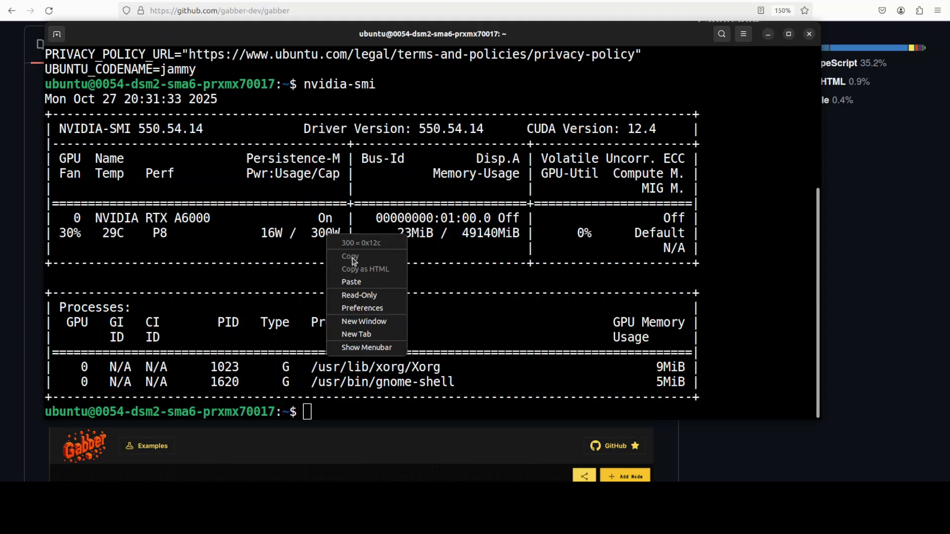
click(352, 282)
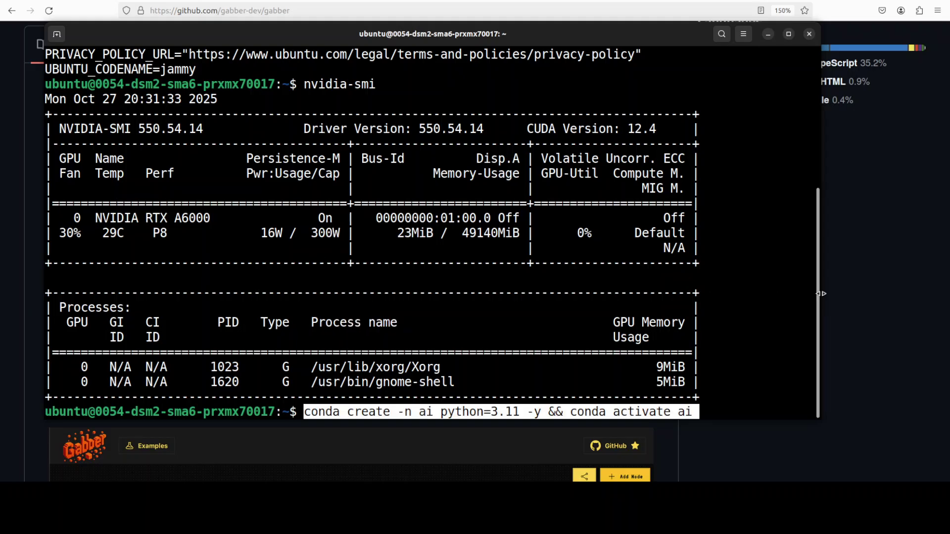
key(Return)
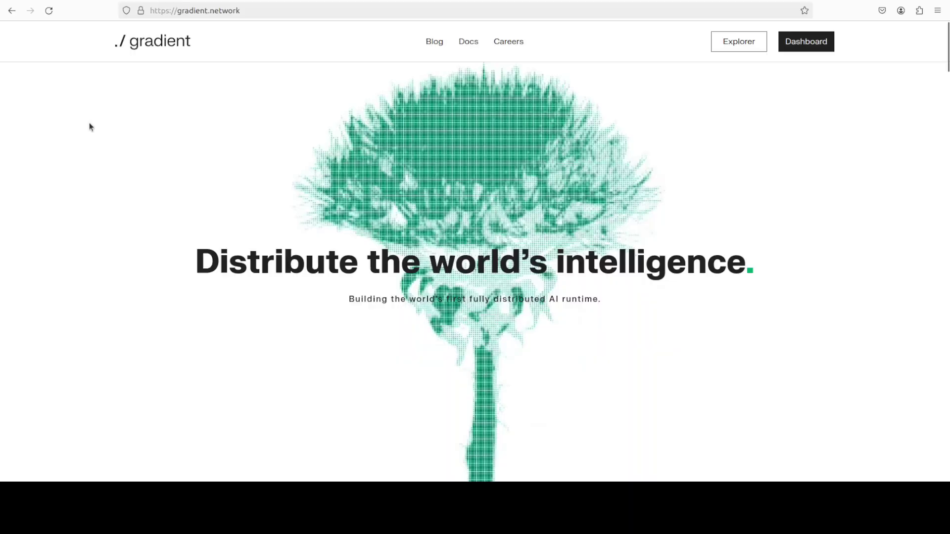
Switch to Firefox to view the gradient.network homepage while the environment builds
click(3, 171)
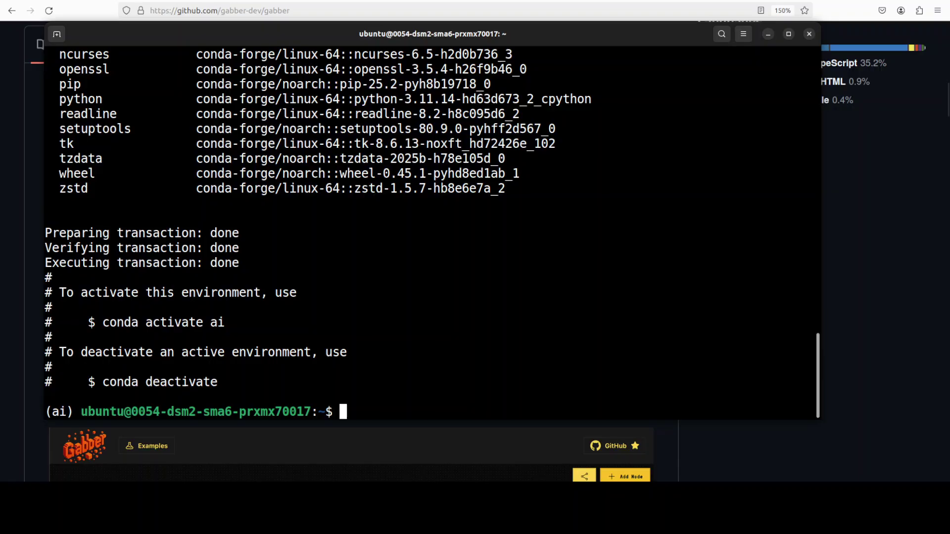
Clear the terminal, clone the gabber repository from GitHub and move into its folder
key(ctrl+l)
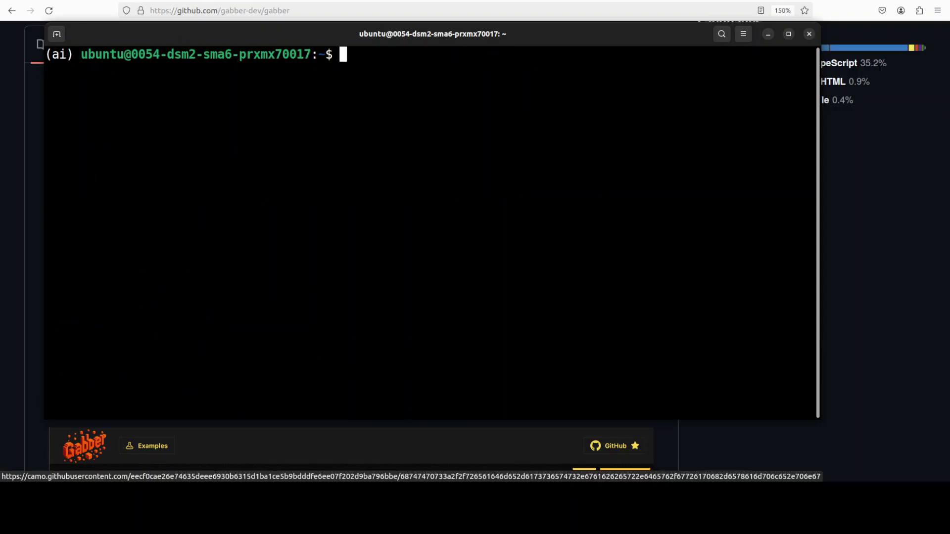
right_click(359, 103)
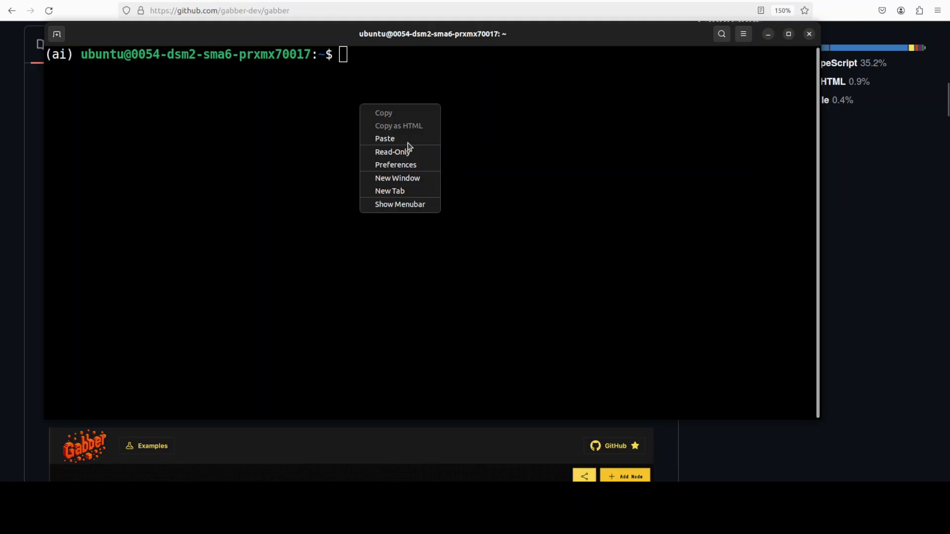
click(411, 139)
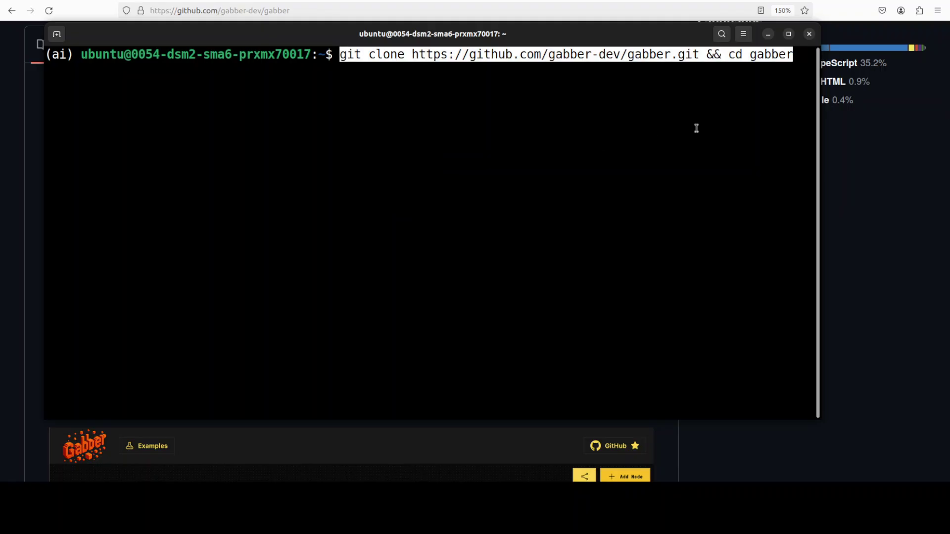
key(Return)
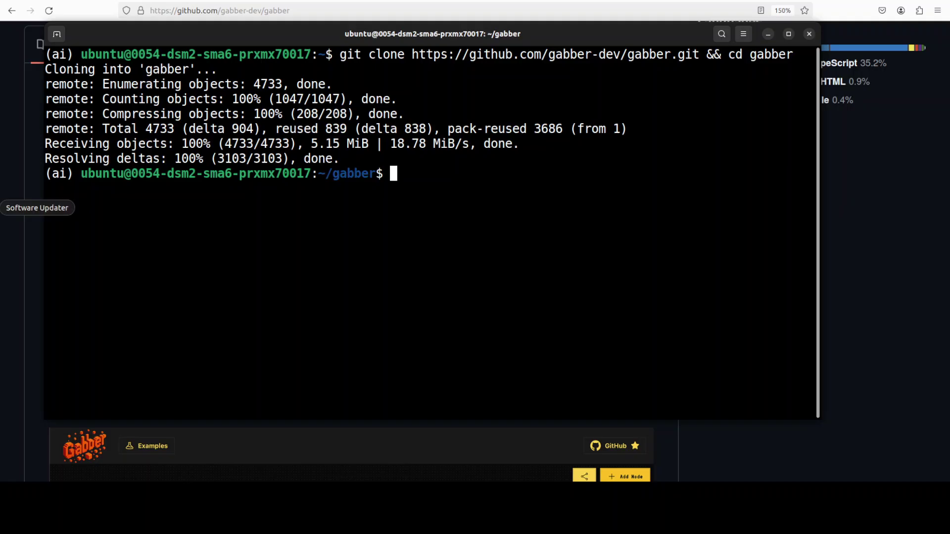
Copy .secret.example to .secret and enter 'code .' for the project
right_click(409, 198)
click(435, 231)
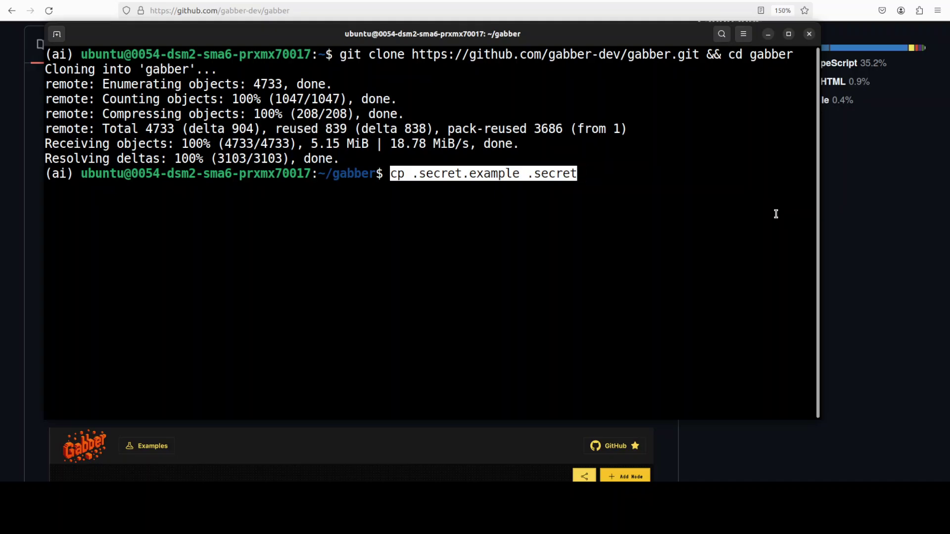
key(Return)
text(co)
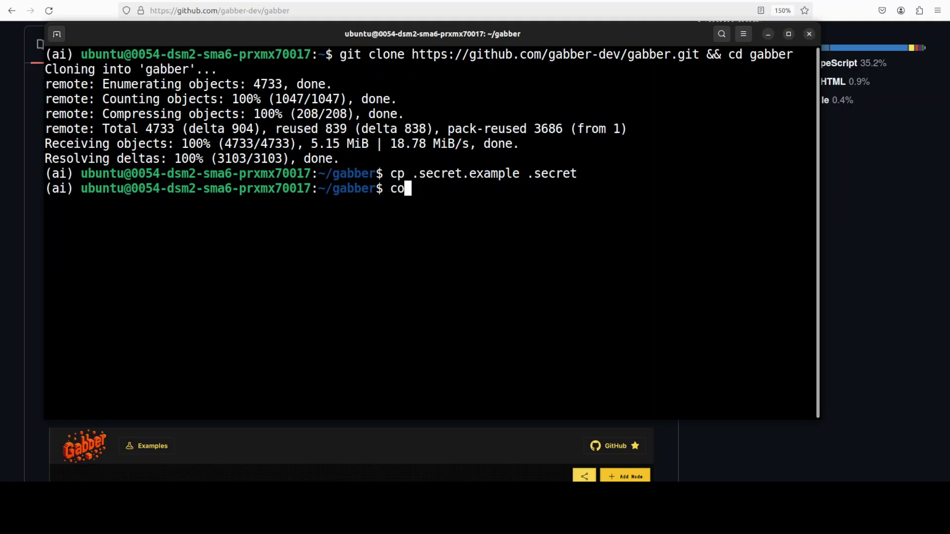
text(de .)
Open the gabber folder in VS Code to check .secret, then return to the browser
key(Return)
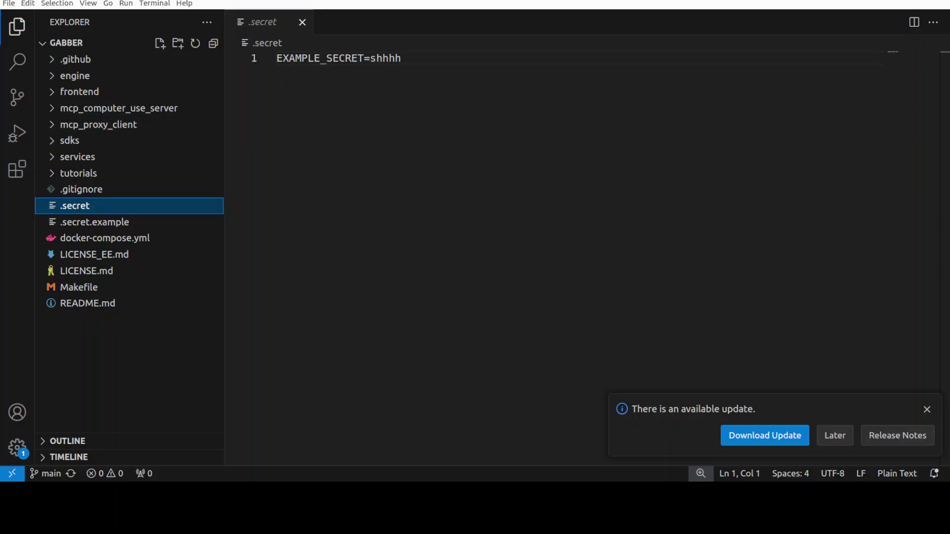
click(11, 172)
Confirm Docker 26.1.0 is installed with docker --version, then clear the terminal
click(11, 137)
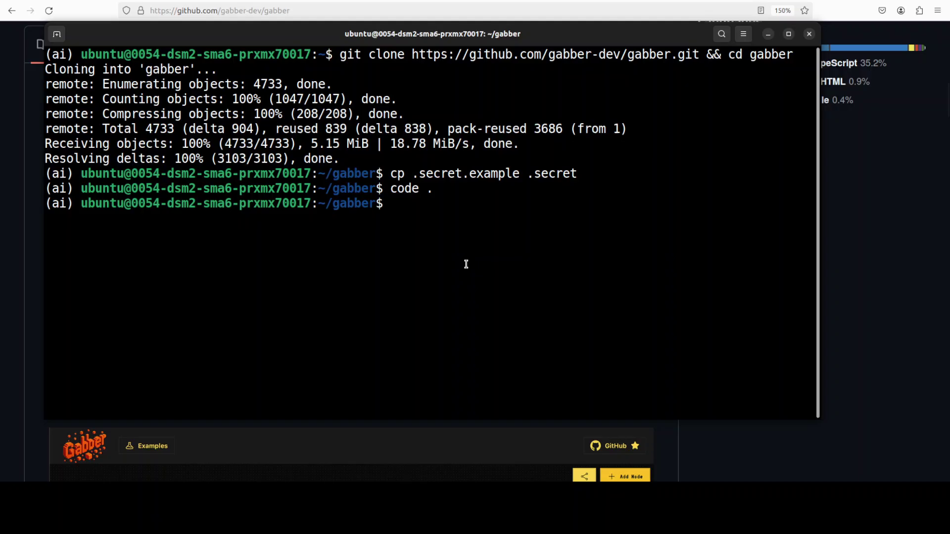
key(ctrl+l)
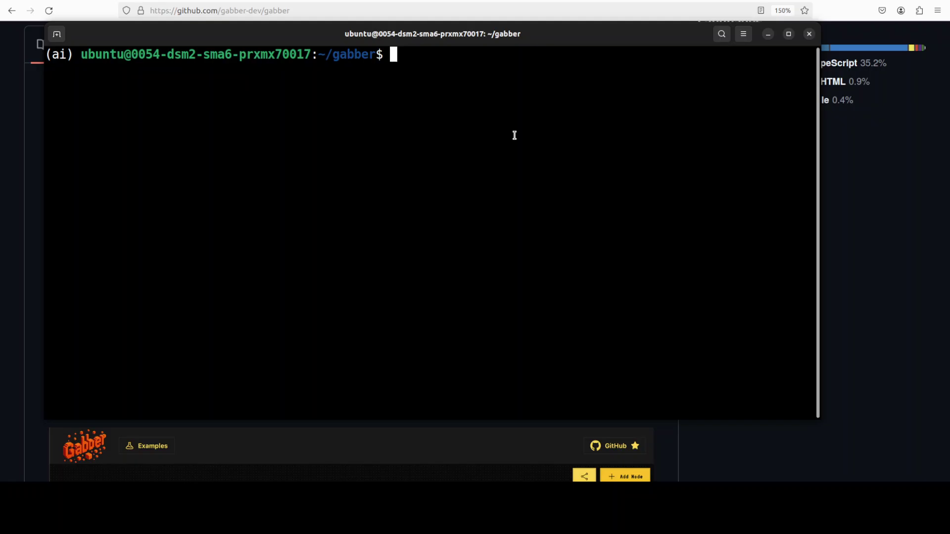
text(docker --version)
key(Return)
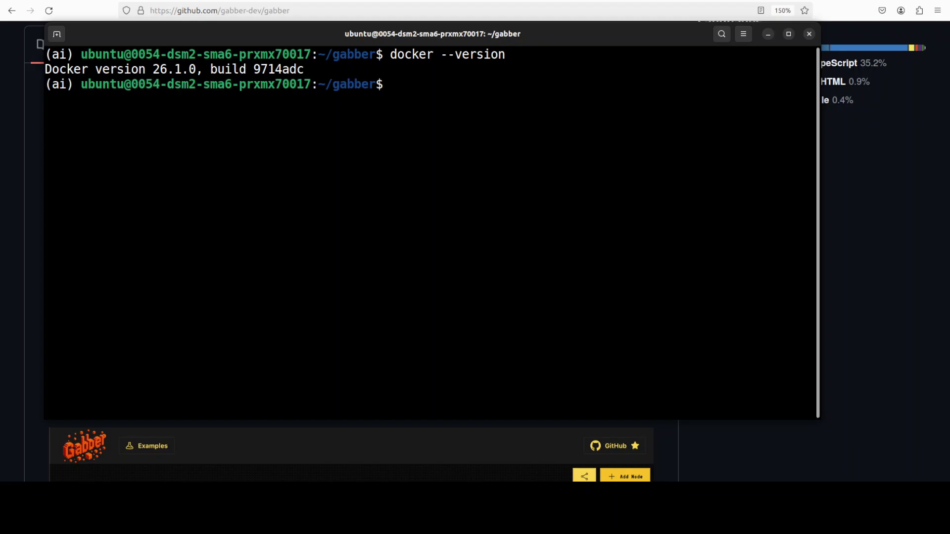
text(clear)
key(Return)
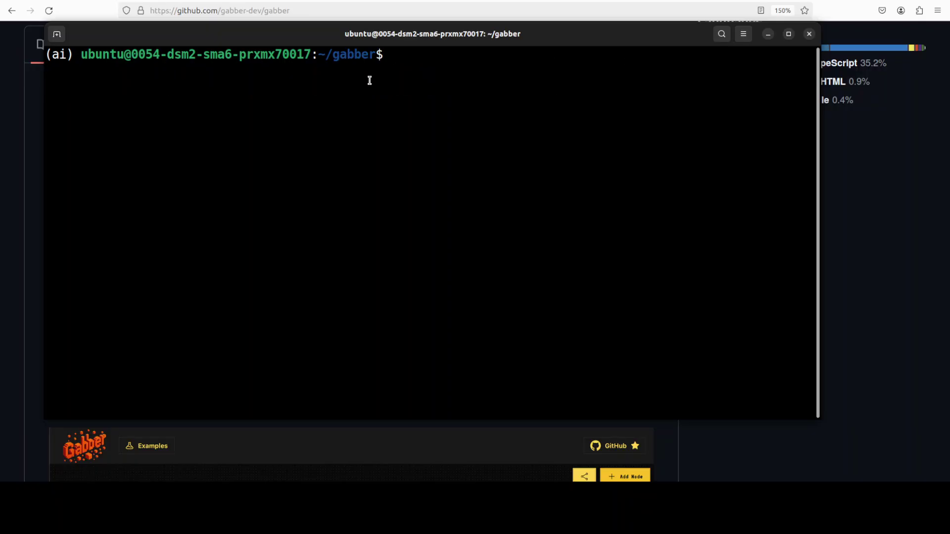
Start the Gabber containers with docker compose up
right_click(370, 80)
click(409, 117)
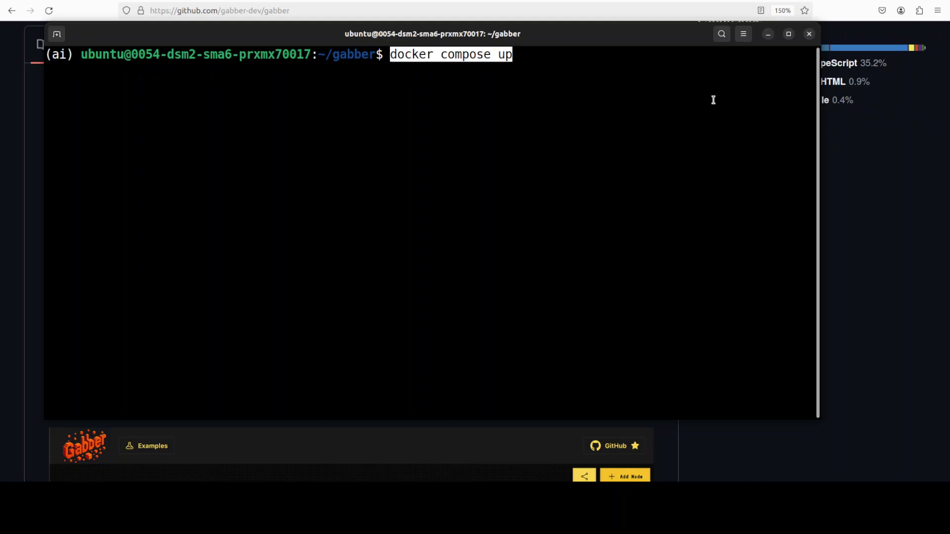
key(Return)
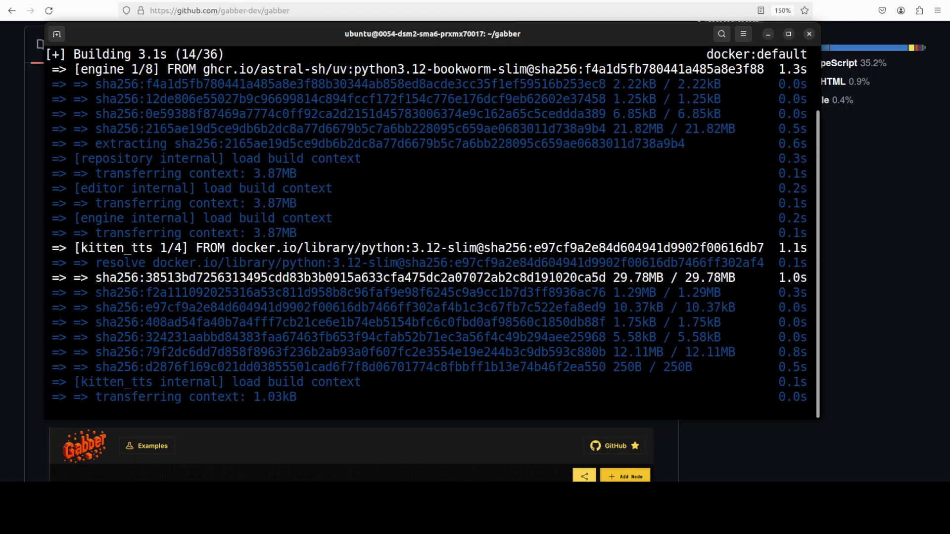
Check GitHub while the stack starts, then open a second terminal in the gabber folder
key(alt+Tab)
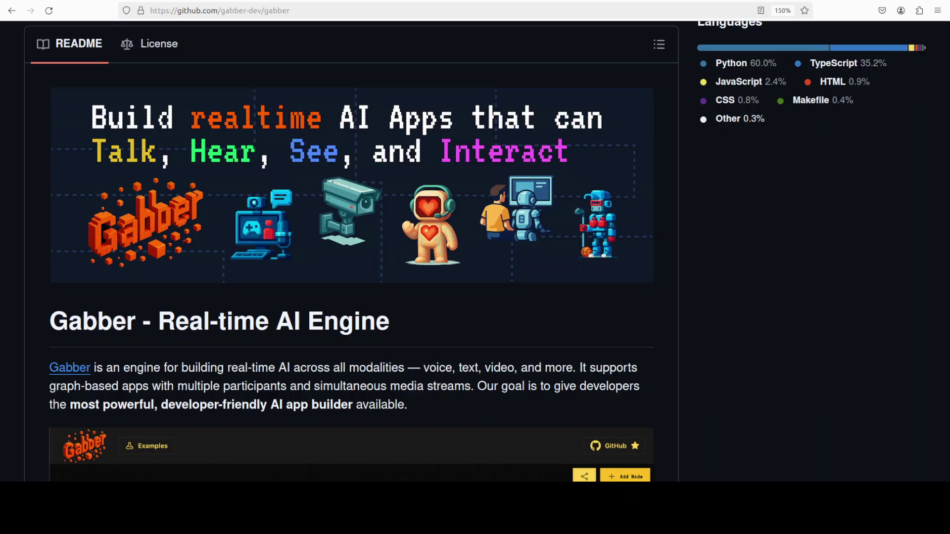
key(alt+Tab)
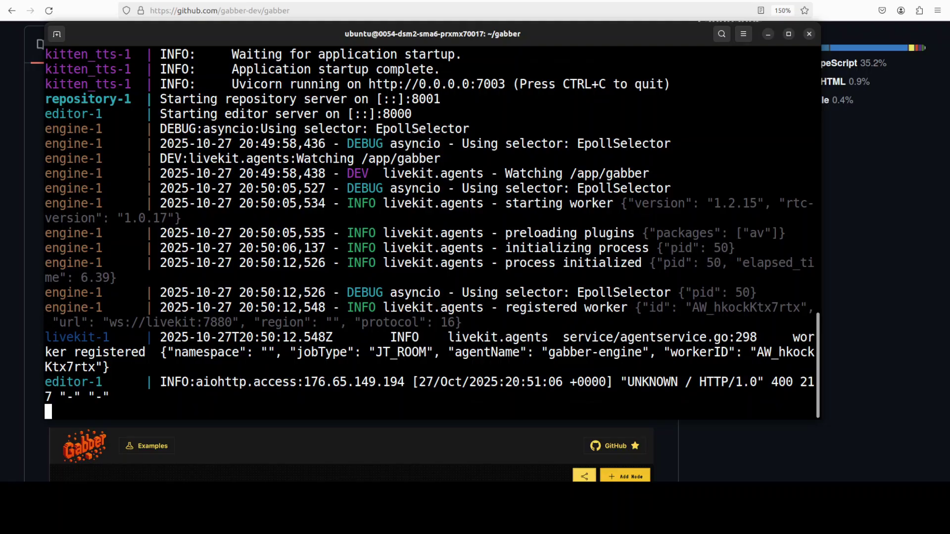
key(ctrl+shift+n)
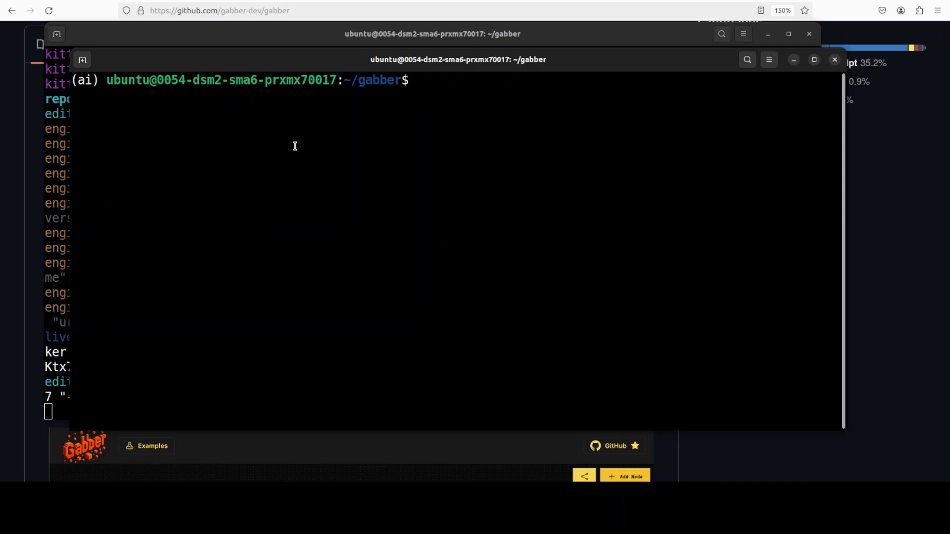
Change into the services/local-llm folder and clear the screen
text(cd ser)
key(Tab)
text(lo)
key(Tab)
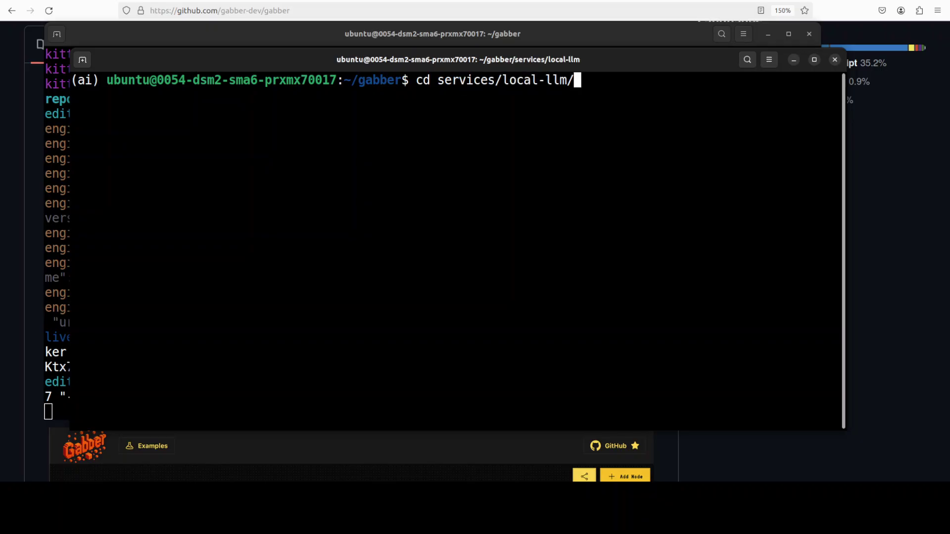
key(Return)
text(clear)
key(Return)
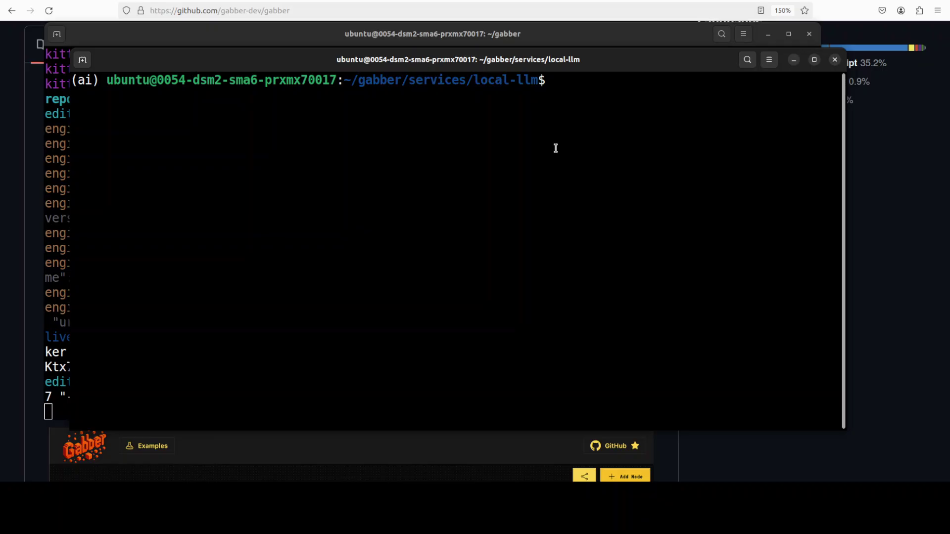
Launch the Qwen Omni 7B AWQ vLLM server with ./qwen-omni-7b-awq_vllm.sh
right_click(448, 129)
click(475, 165)
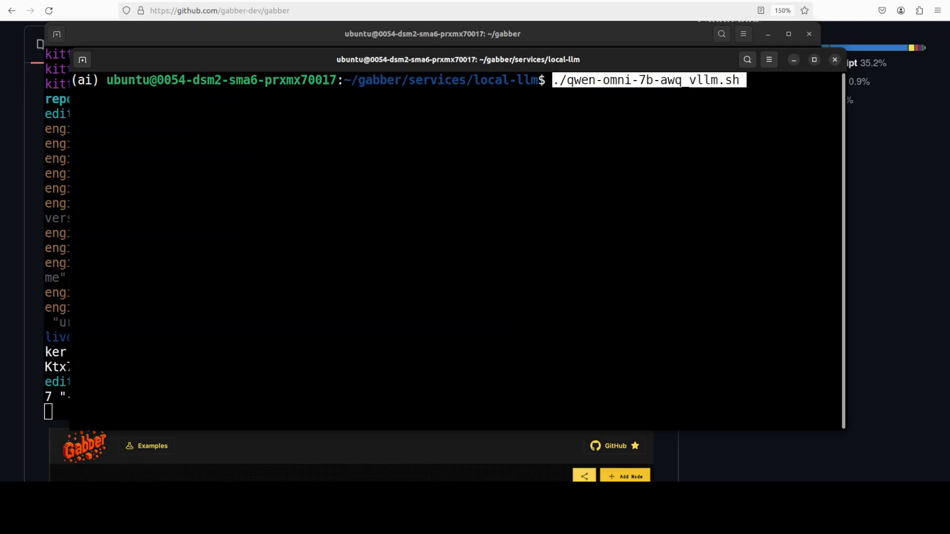
key(Return)
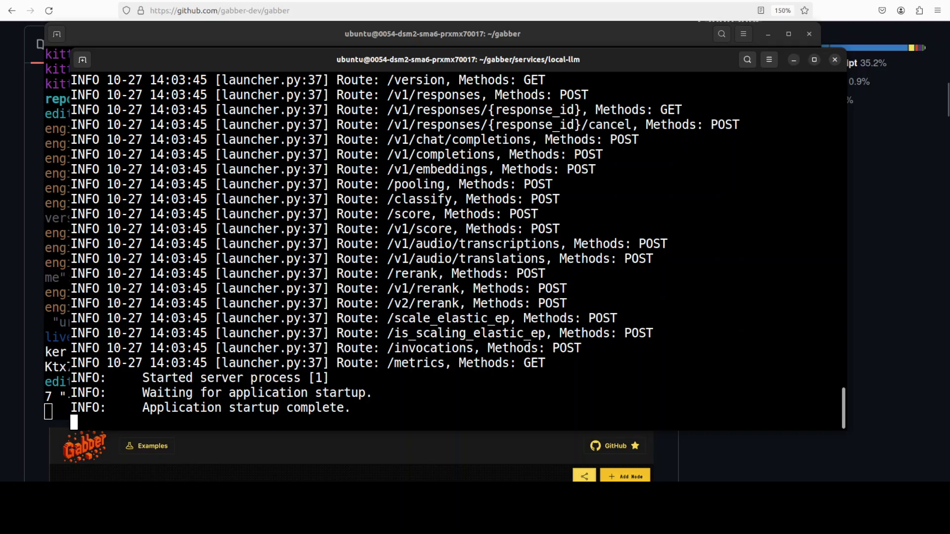
Scroll through the vLLM startup log, then minimize the server terminal
scroll(455, 248, up, 7)
scroll(458, 251, up, 4)
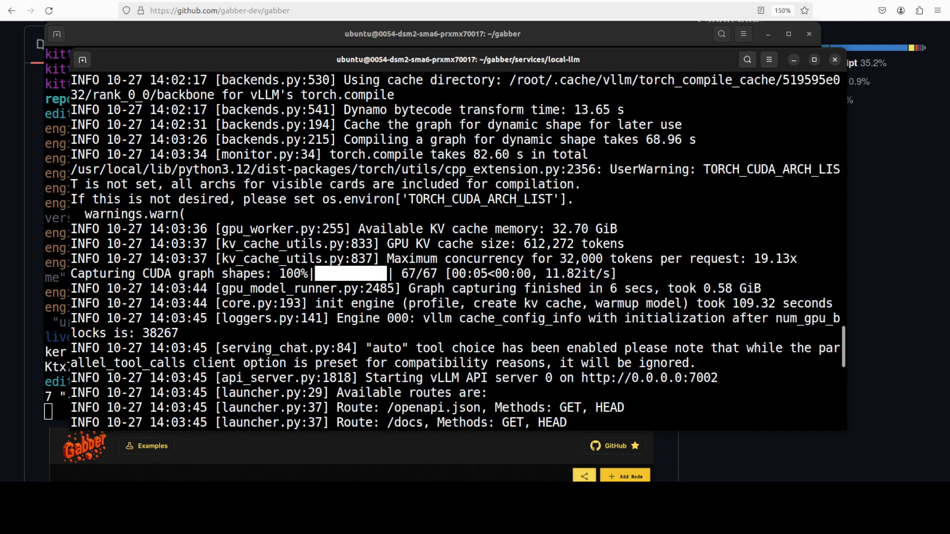
scroll(458, 252, up, 3)
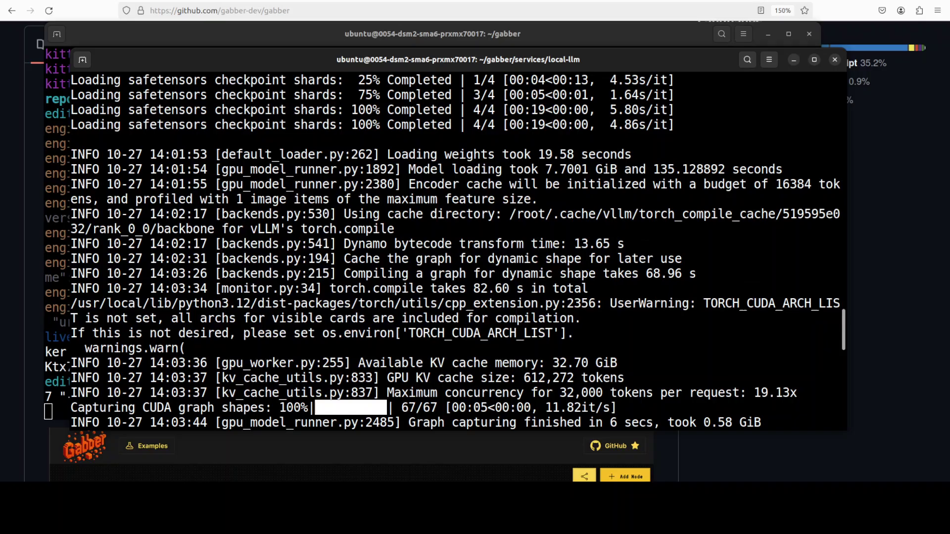
scroll(457, 252, down, 6)
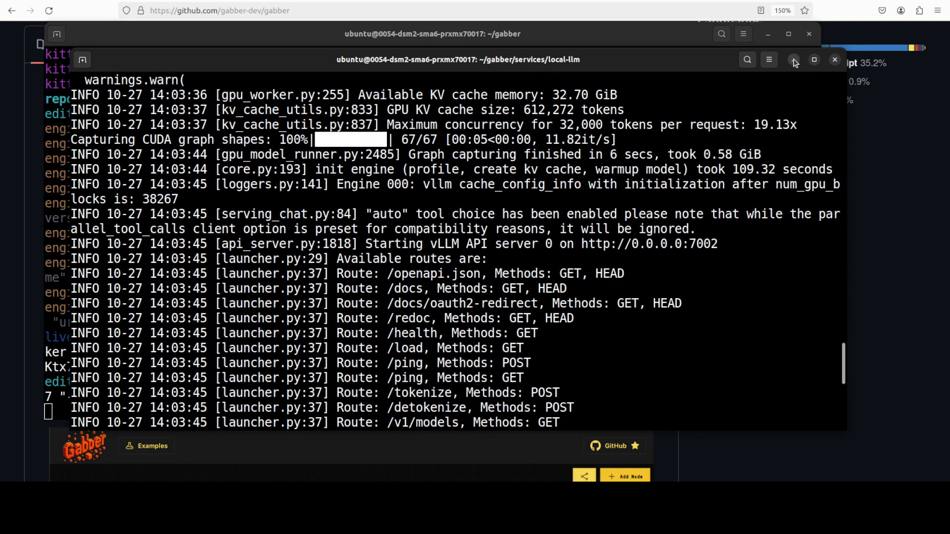
click(794, 60)
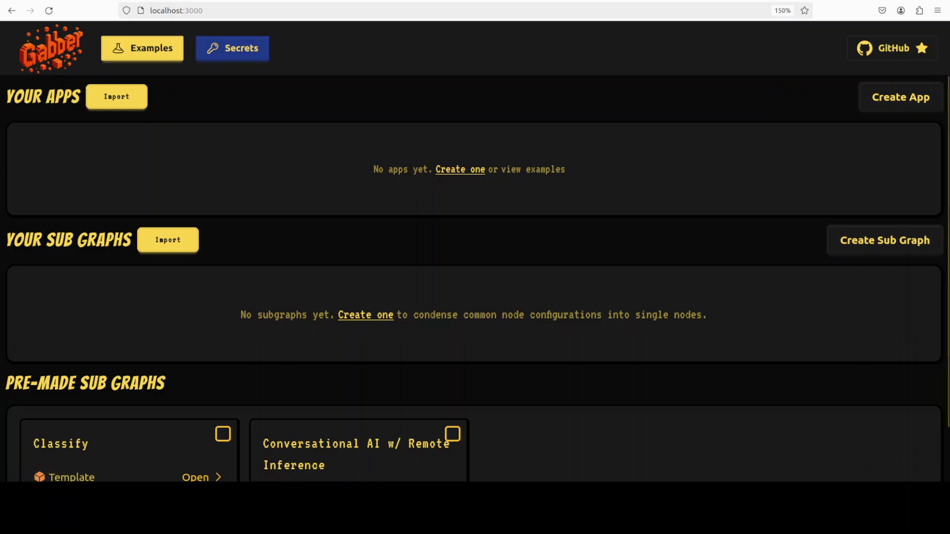
Scroll the localhost:3000 home page, then open the Examples page
scroll(474, 278, down, 2)
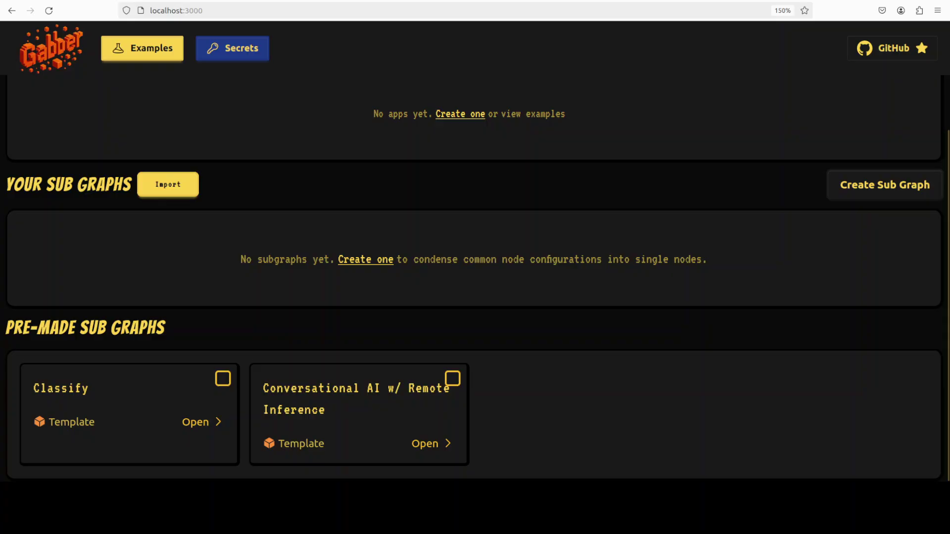
scroll(474, 278, up, 2)
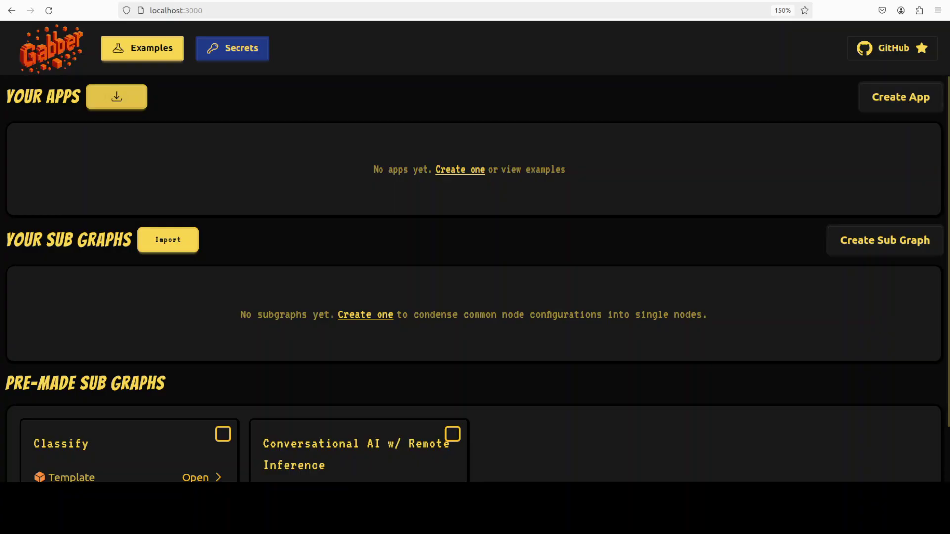
click(142, 48)
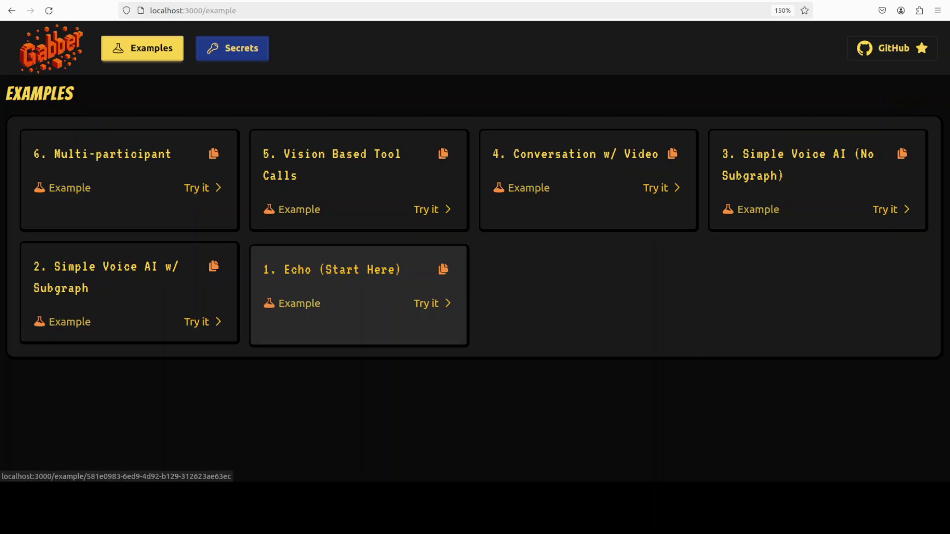
Open '1. Echo (Start Here)', enable audio_enabled on the Publish node, and run it
click(304, 267)
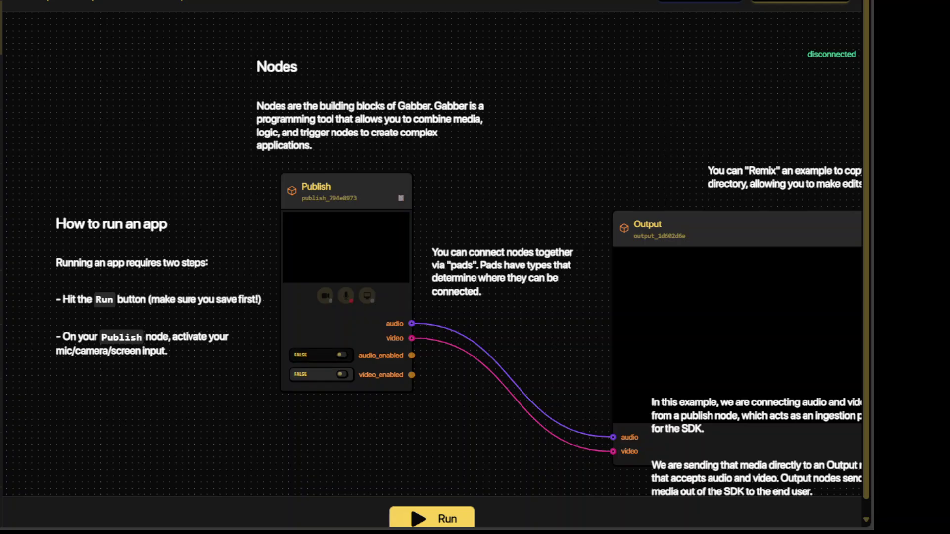
click(342, 355)
click(448, 519)
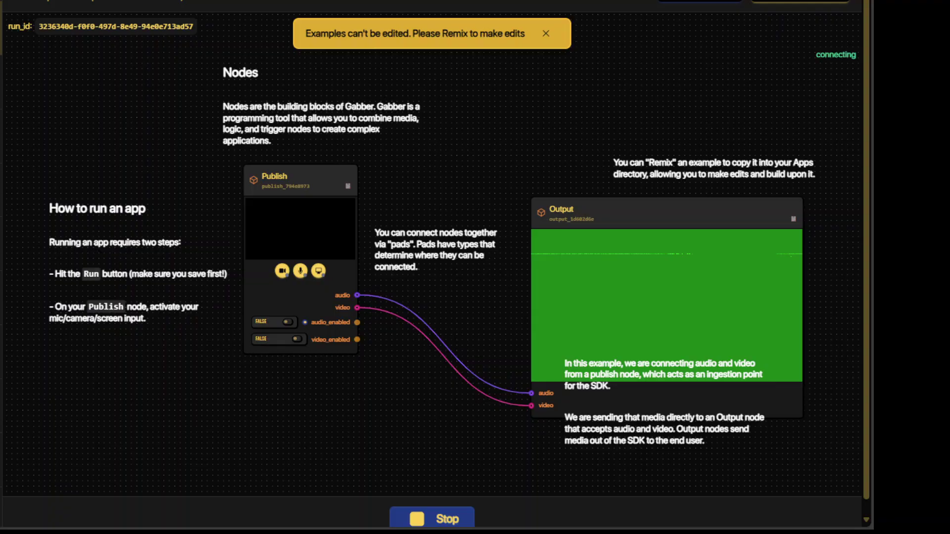
Turn on audio_enabled on the Echo app's Publish node to enable microphone input
click(304, 322)
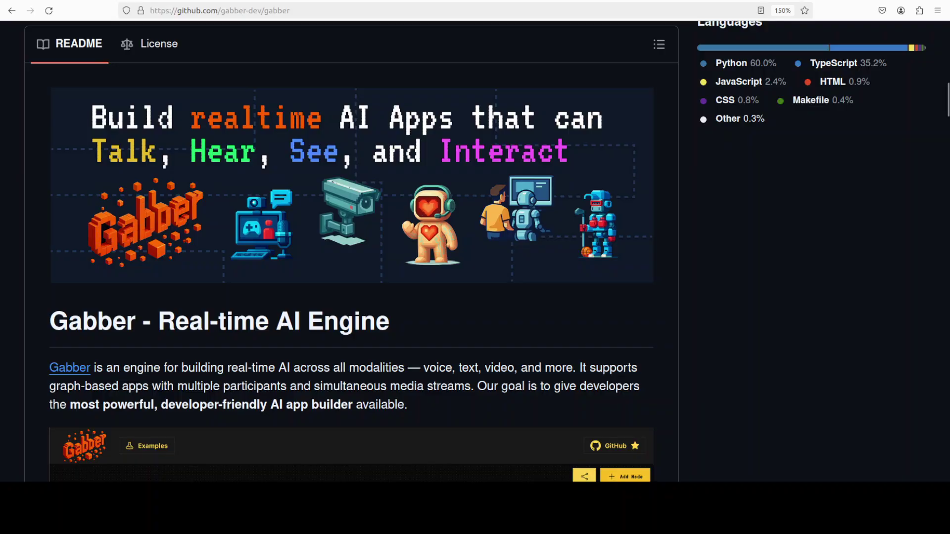
Switch to the YouTube tab showing the channel's search results for omni
key(ctrl+Tab)
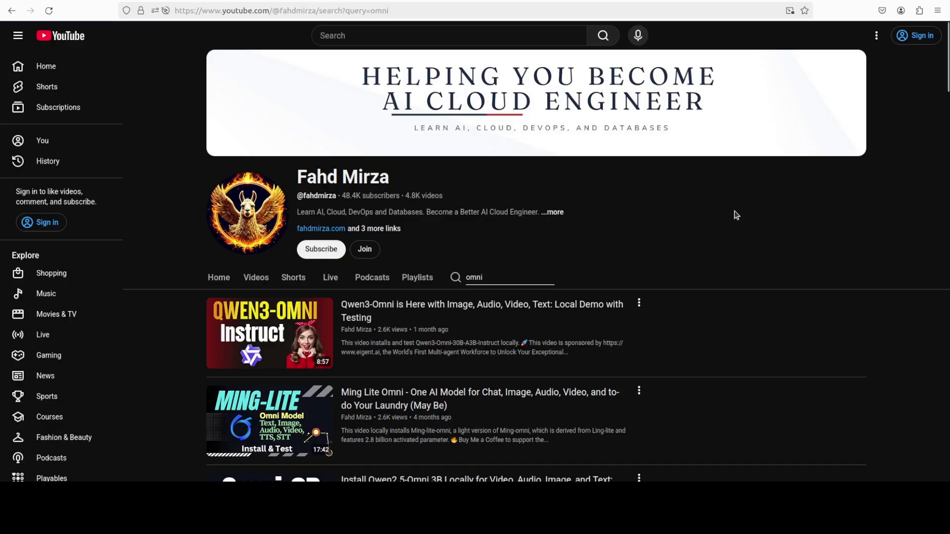